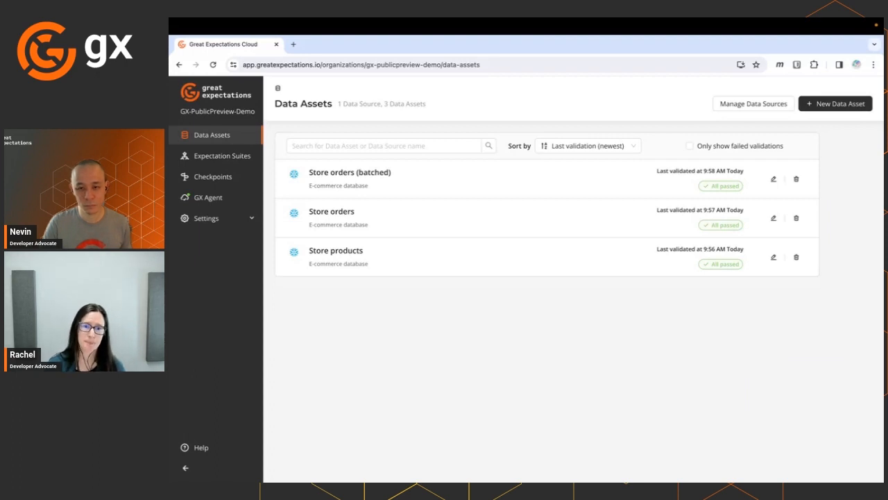
# Step: Open the overview of the Store orders data asset and fetch its row count and column metrics
pyautogui.click(332, 213)
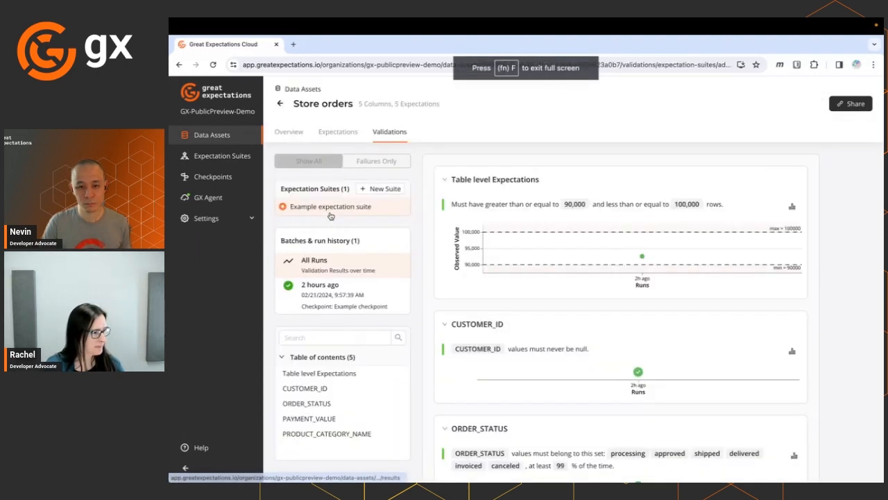
pyautogui.click(290, 133)
pyautogui.click(622, 235)
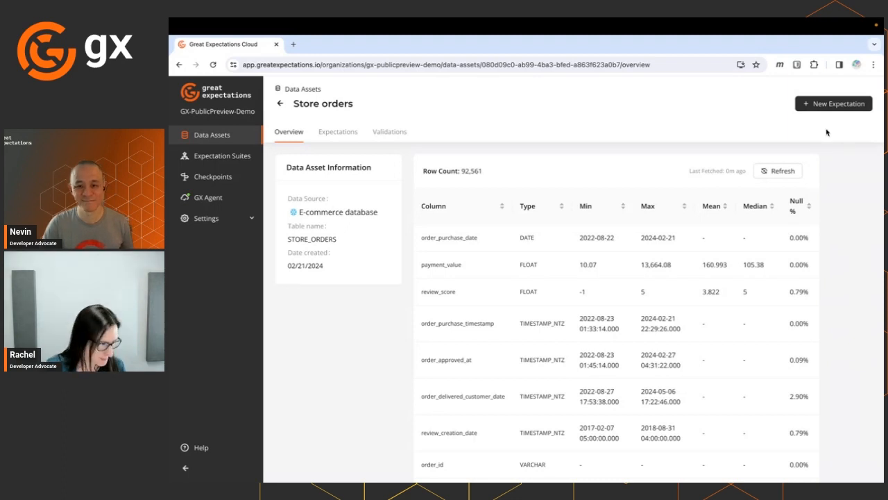
# Step: Review the Store orders asset's existing row count, CUSTOMER_ID and ORDER_STATUS expectations in the example expectation suite
pyautogui.click(337, 138)
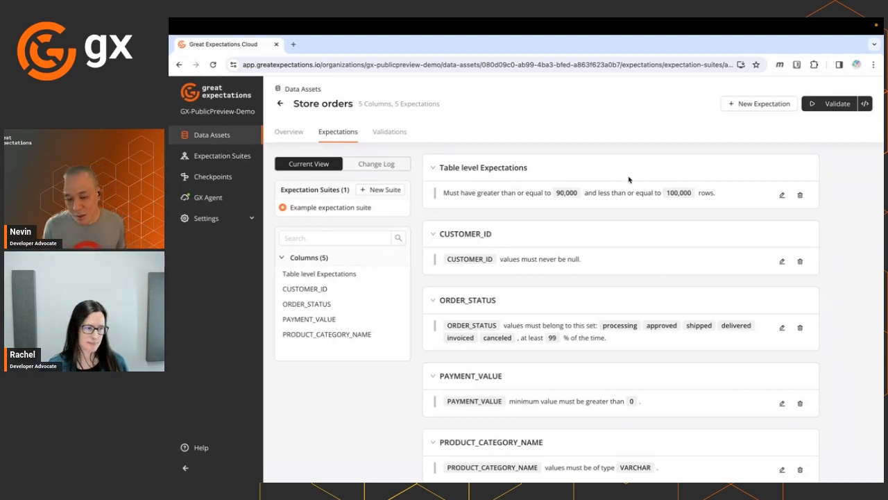
pyautogui.tripleClick(480, 192)
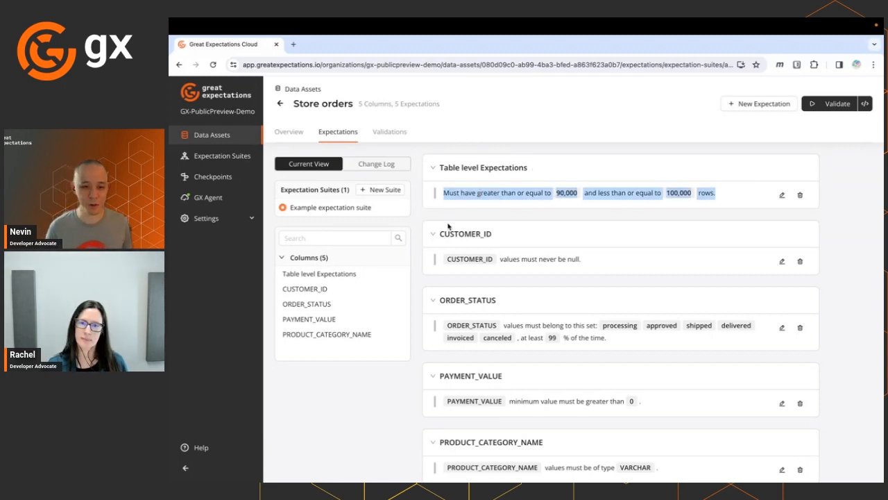
pyautogui.tripleClick(546, 259)
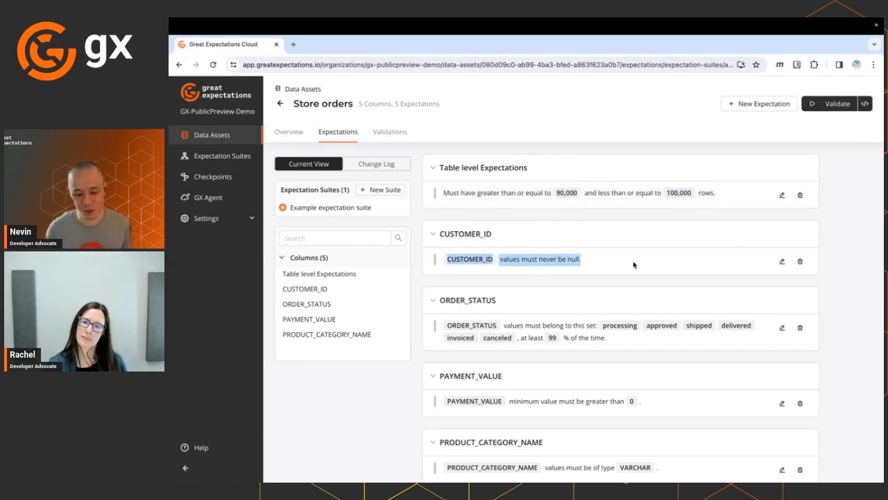
pyautogui.moveTo(630, 342); pyautogui.dragTo(446, 335)
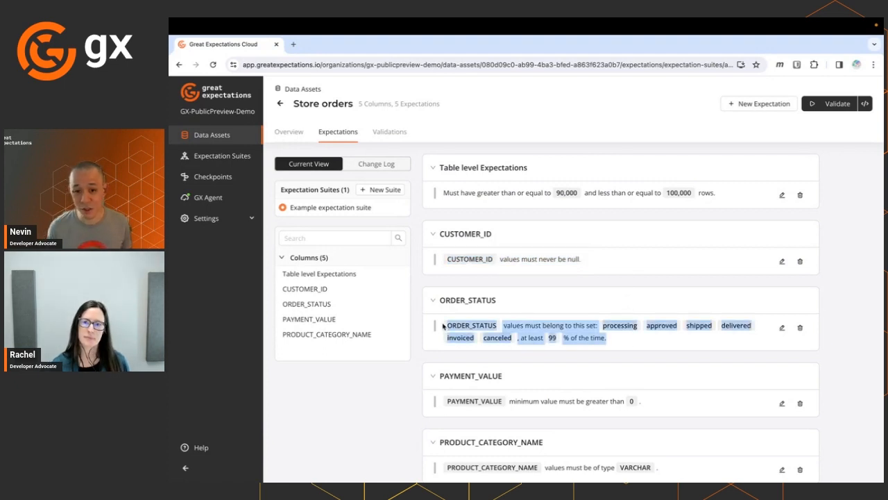
pyautogui.click(658, 346)
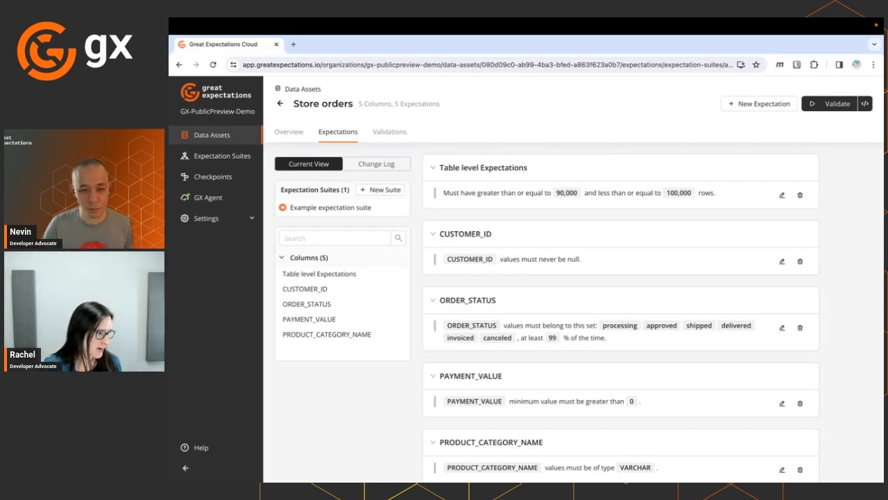
# Step: Create a new expectation suite named "Orders expectations" for the Store orders asset
pyautogui.click(381, 190)
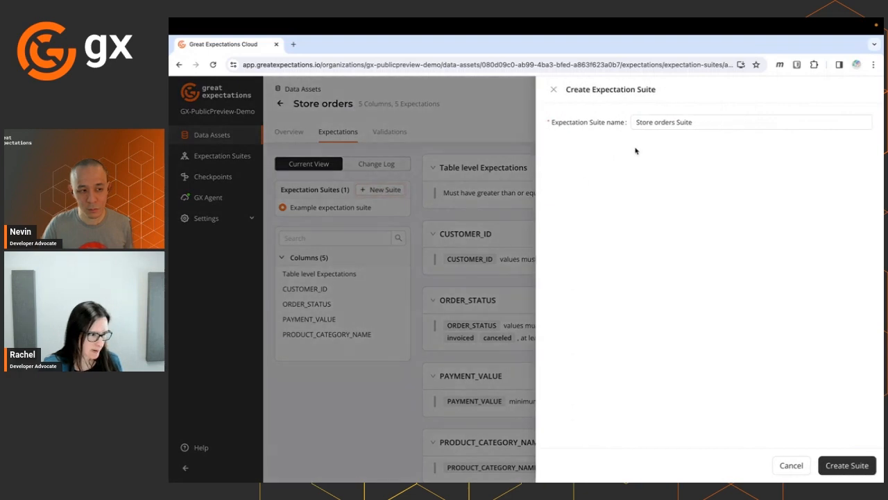
pyautogui.tripleClick(678, 122)
pyautogui.write('Or')
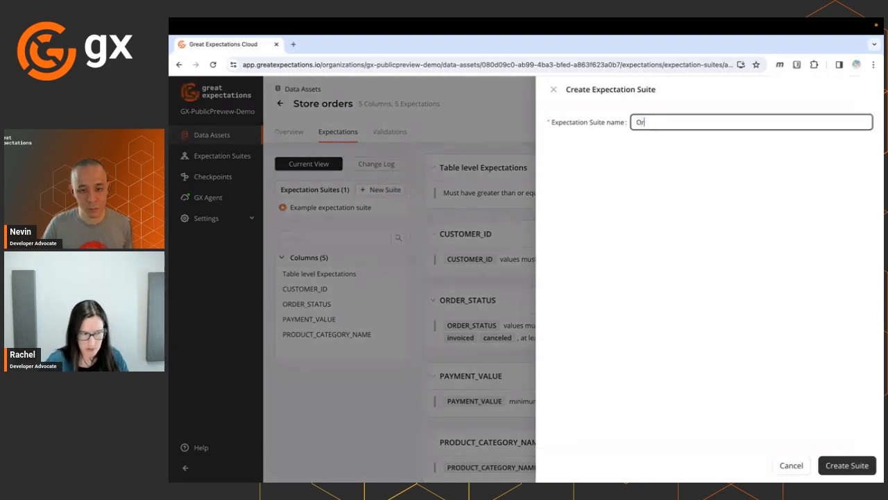
pyautogui.write('ders expectations')
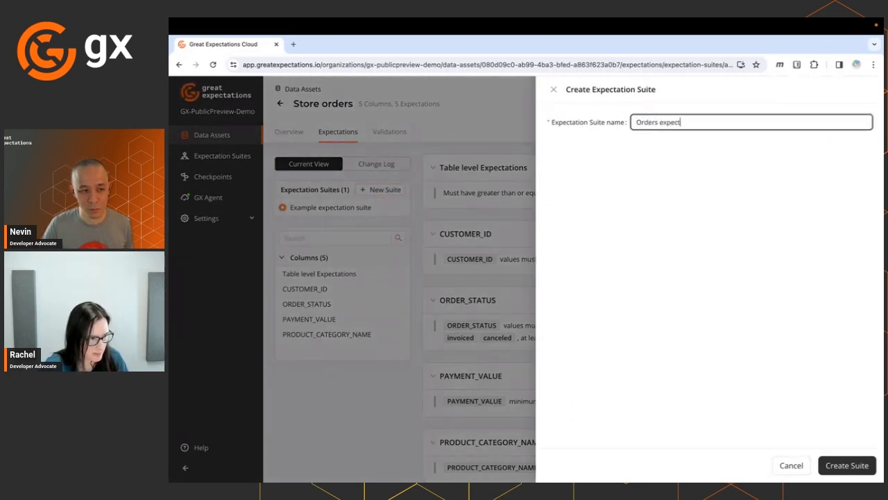
pyautogui.click(844, 472)
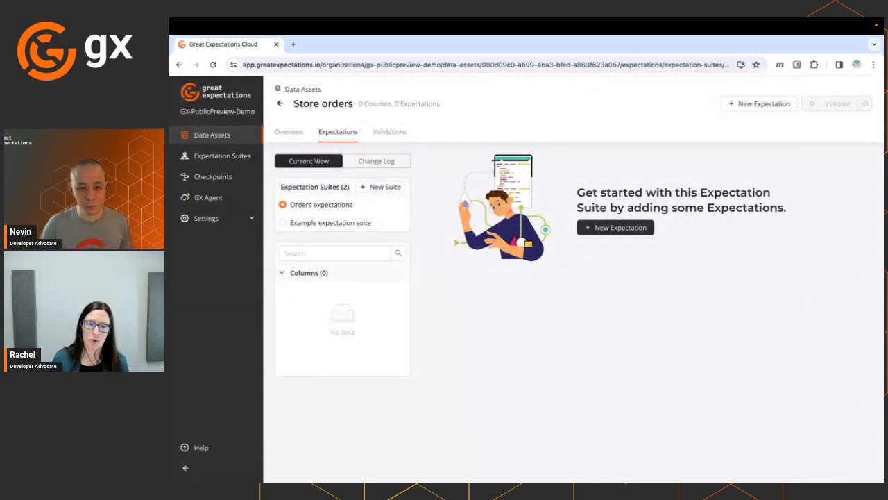
# Step: Set up an expect_column_min_to_be_between expectation in the new suite for column PAYMENT_VALUE with a minimum value of 0
pyautogui.click(615, 228)
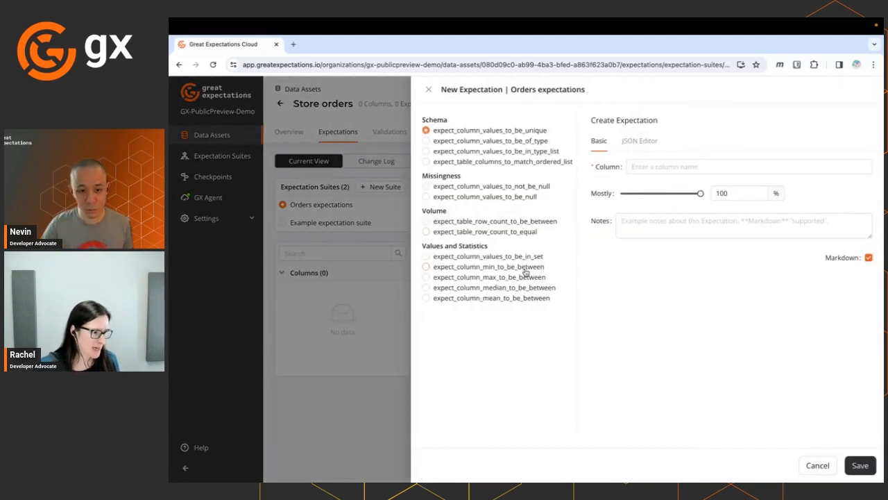
pyautogui.click(524, 271)
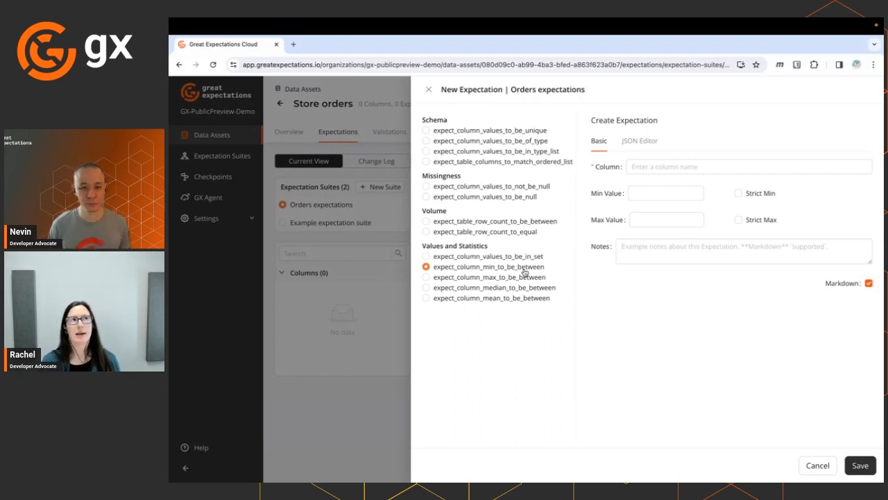
pyautogui.click(659, 166)
pyautogui.write('PAYMENT_VALUE')
pyautogui.click(649, 193)
pyautogui.write('0')
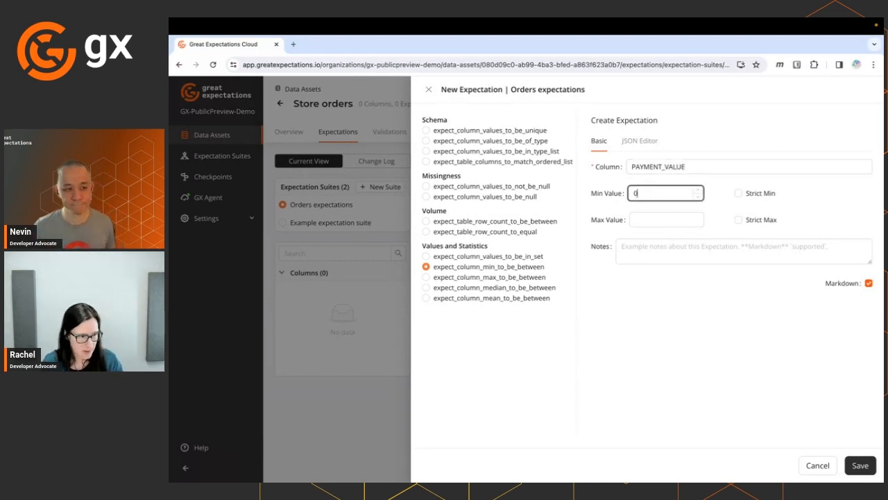
# Step: Add the note "All orders should have a positive payment value." to the PAYMENT_VALUE expectation and save it
pyautogui.click(657, 252)
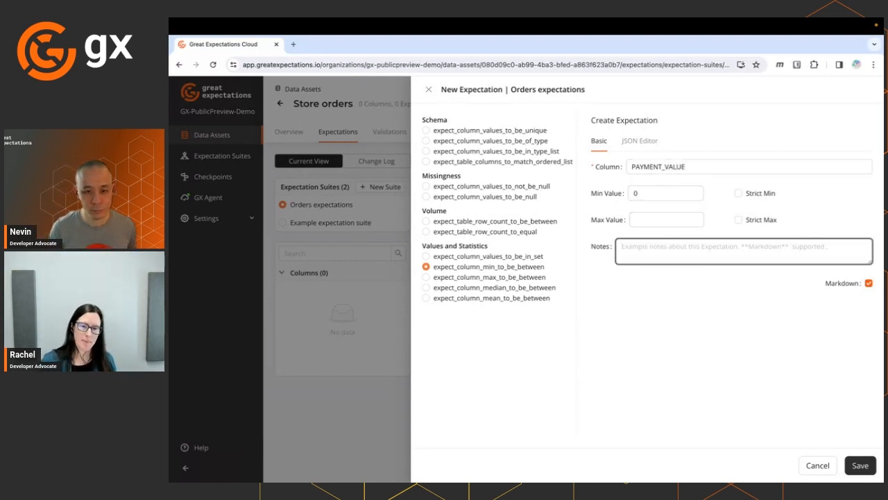
pyautogui.press('super+Tab')
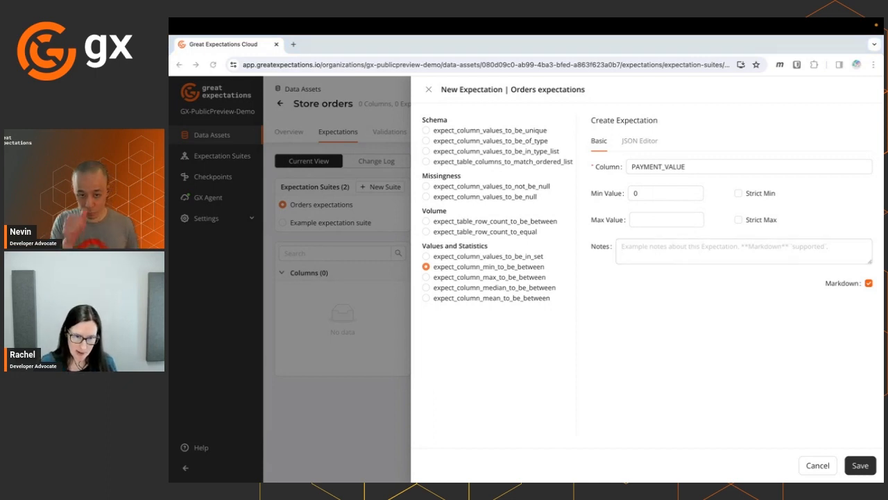
pyautogui.click(664, 257)
pyautogui.write('All orders should have a positive payment value.')
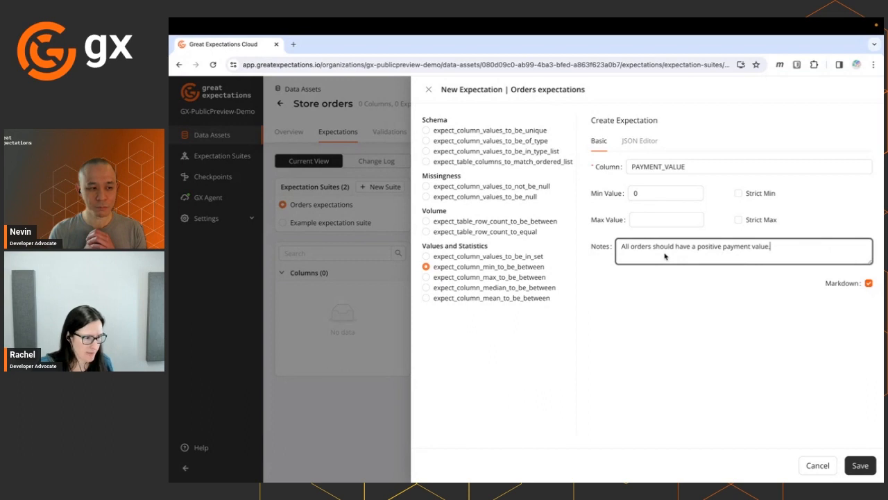
pyautogui.click(860, 469)
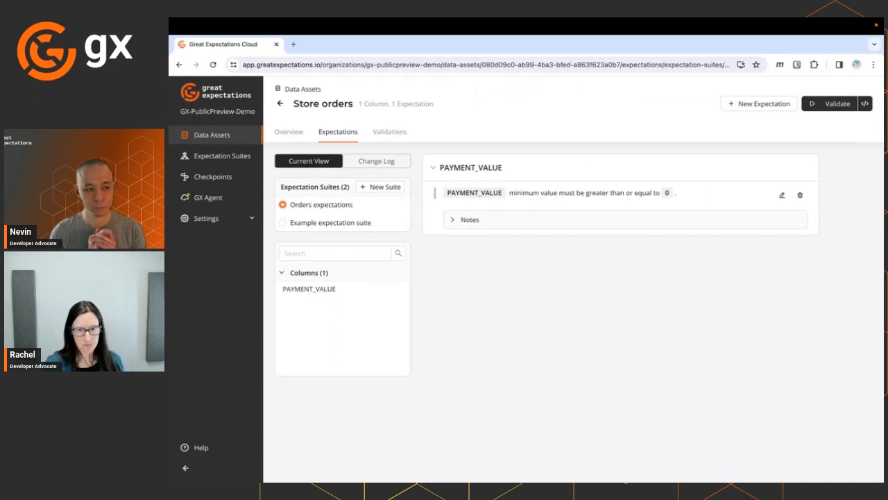
# Step: Start an expect_column_values_to_be_in_set expectation in the Orders expectations suite for column REVIEW_SCORE
pyautogui.click(728, 106)
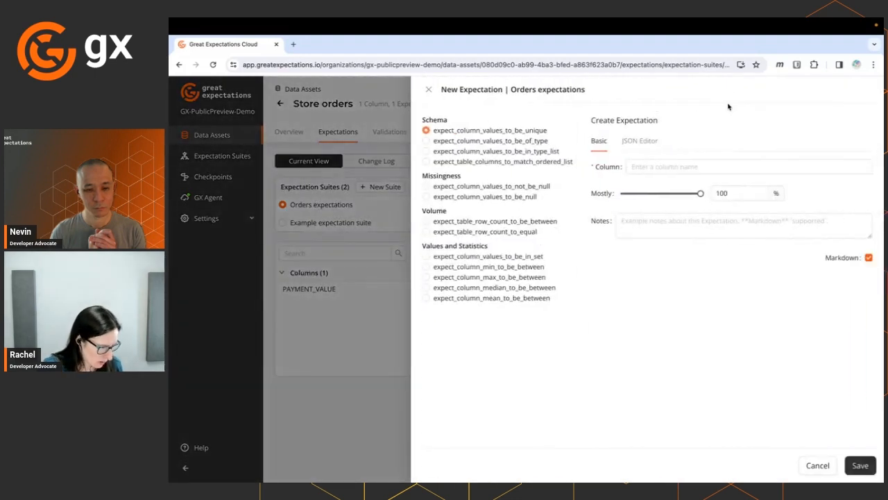
pyautogui.click(477, 258)
pyautogui.click(651, 167)
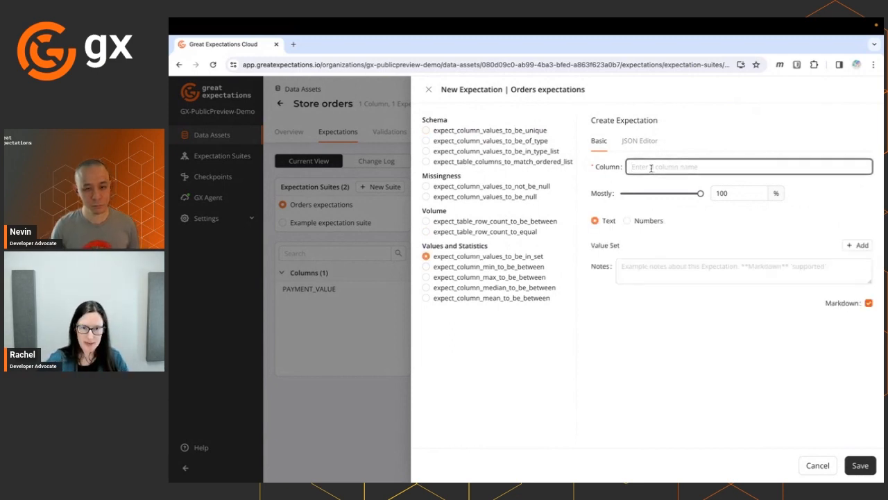
pyautogui.write('REVIEW')
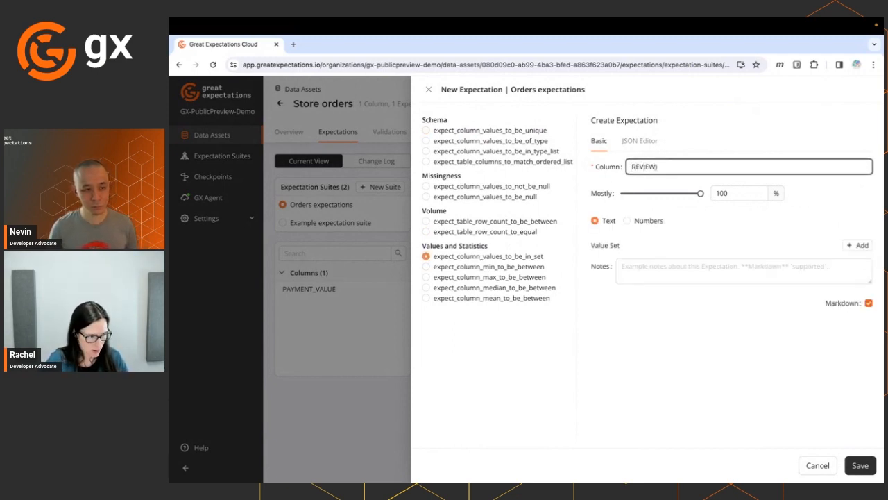
pyautogui.write('_SCORE')
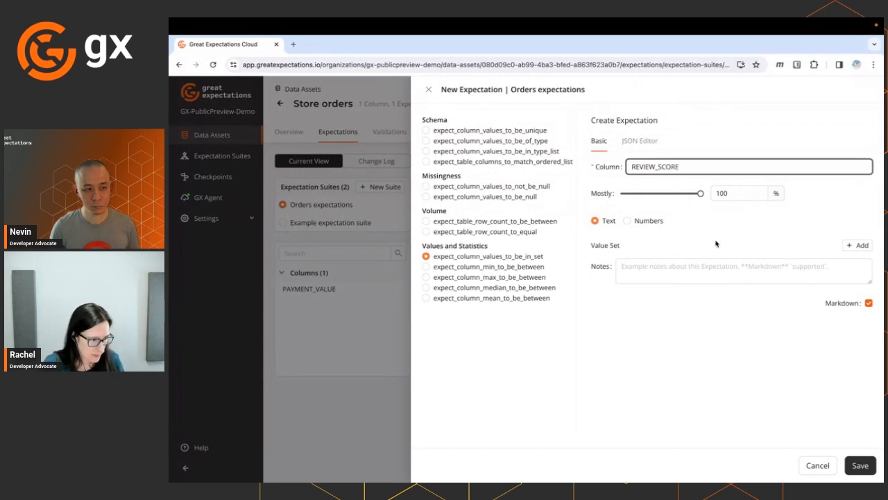
# Step: Switch the REVIEW_SCORE value set to numbers and fill it with 1, 2, 3, 4 and 5
pyautogui.click(627, 221)
pyautogui.click(857, 245)
pyautogui.click(646, 262)
pyautogui.write('1')
pyautogui.click(858, 245)
pyautogui.click(624, 292)
pyautogui.write('2')
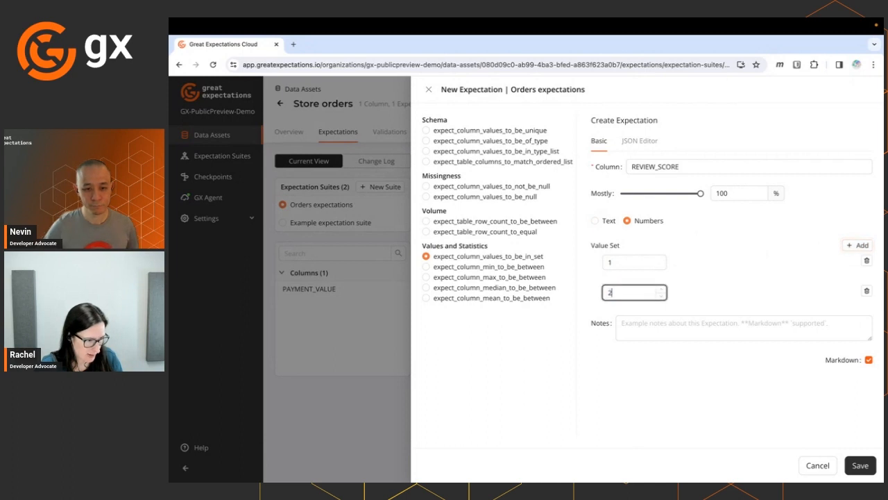
pyautogui.click(858, 245)
pyautogui.click(626, 324)
pyautogui.write('3')
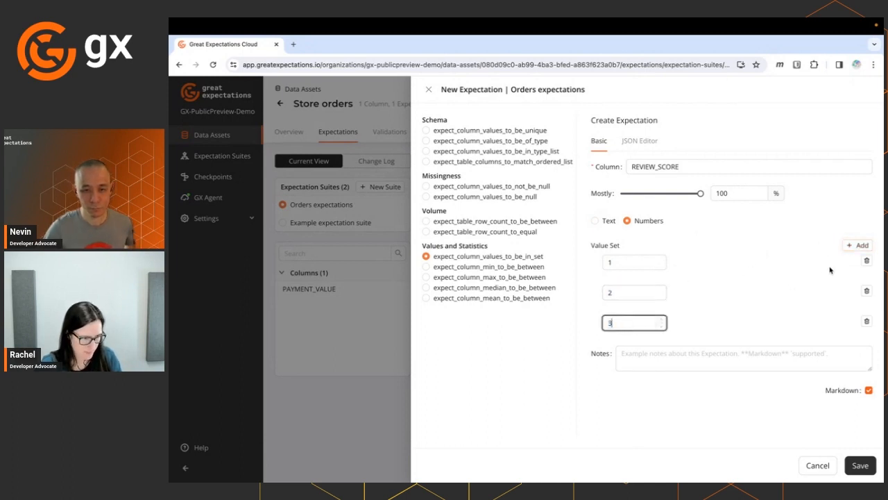
pyautogui.click(857, 245)
pyautogui.click(622, 354)
pyautogui.write('4')
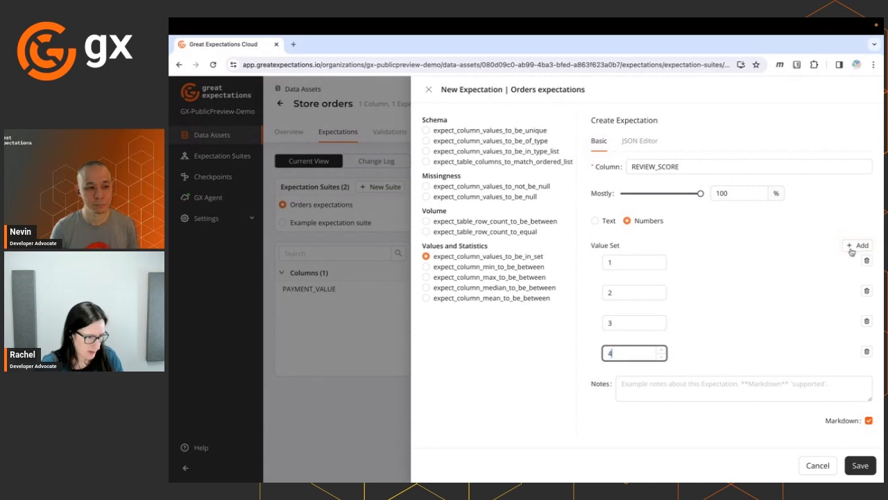
pyautogui.click(858, 245)
pyautogui.click(619, 384)
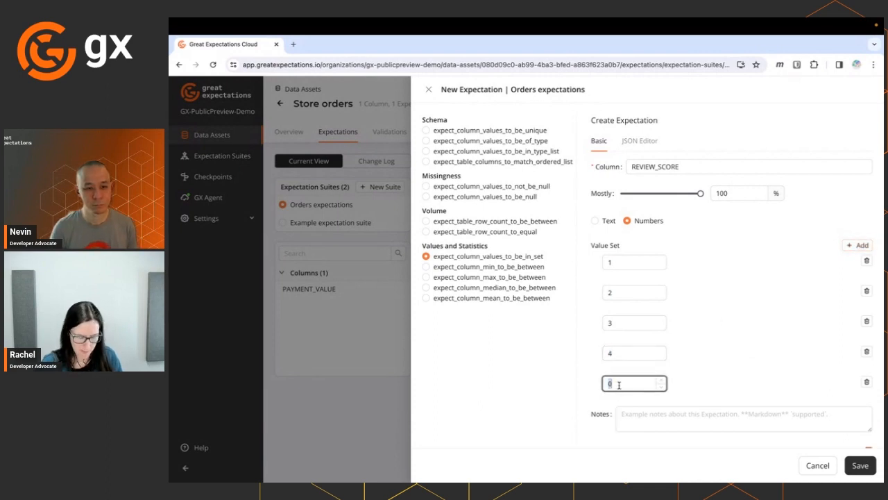
pyautogui.write('5')
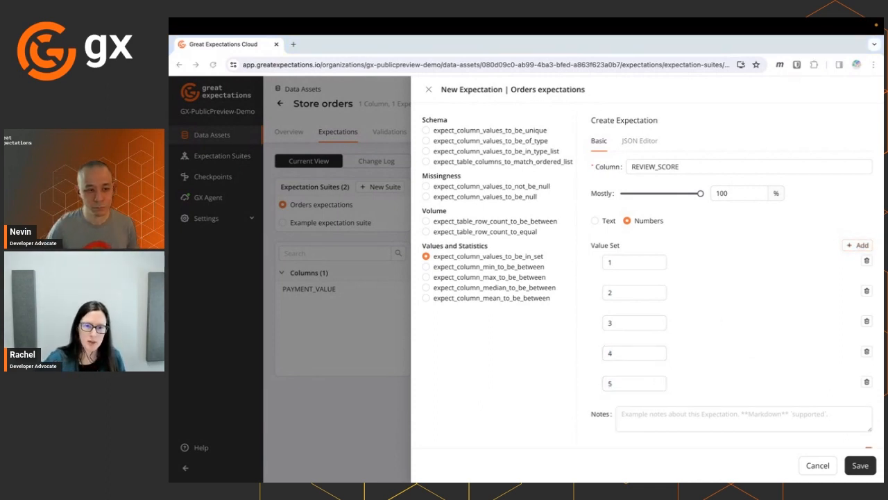
# Step: Add the note "Valid ratings are 1 to 5." to the REVIEW_SCORE expectation and save it
pyautogui.click(684, 421)
pyautogui.write('Valid ratings are 1 to 5')
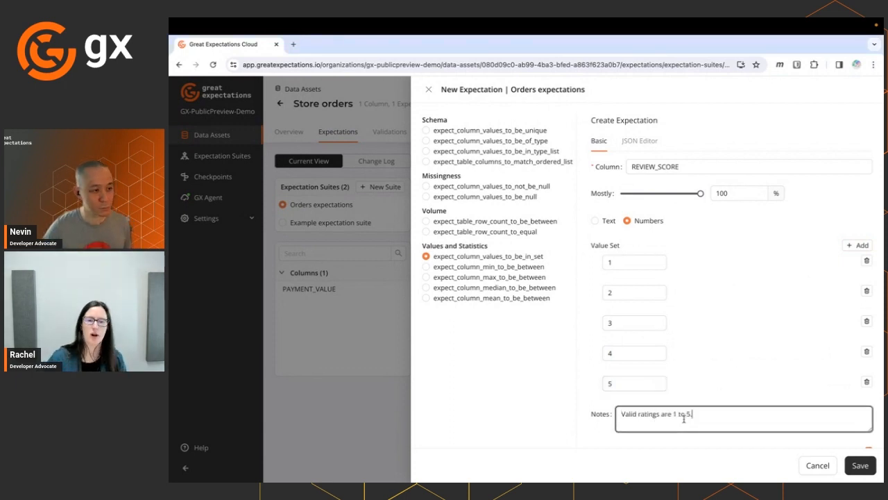
pyautogui.click(859, 465)
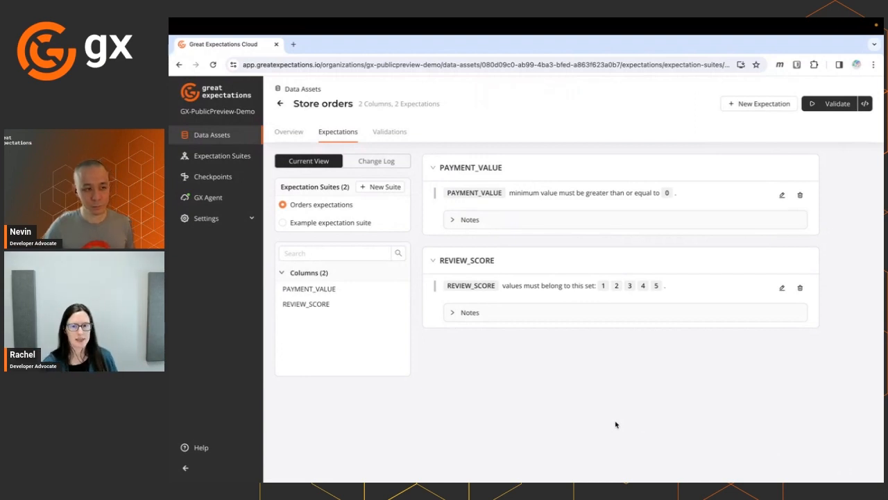
# Step: Validate the Store orders asset against the Orders expectations suite and open the validation results
pyautogui.click(818, 103)
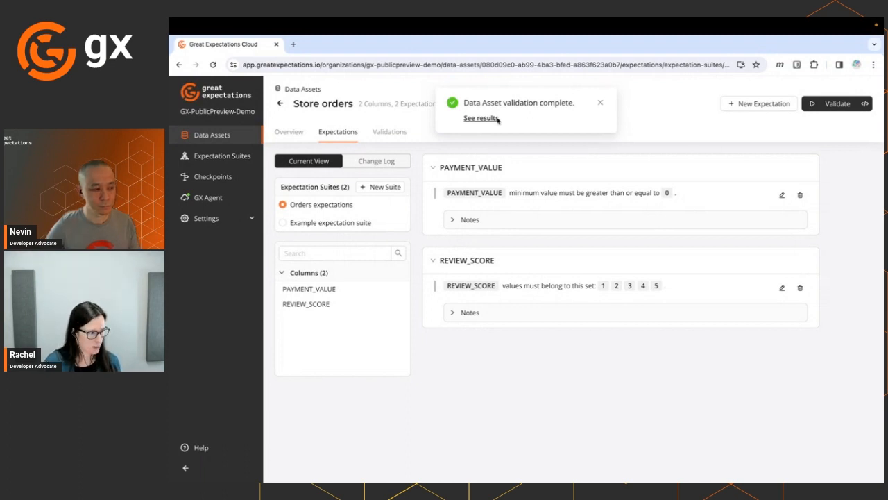
pyautogui.click(475, 118)
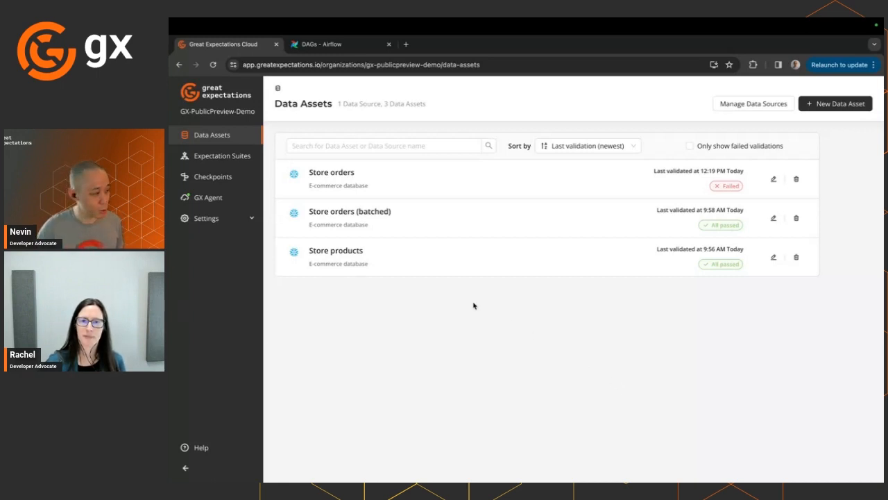
# Step: Examine the Store orders expectations and the detailed results of the latest validation run, including the REVIEW_SCORE success rate
pyautogui.click(312, 173)
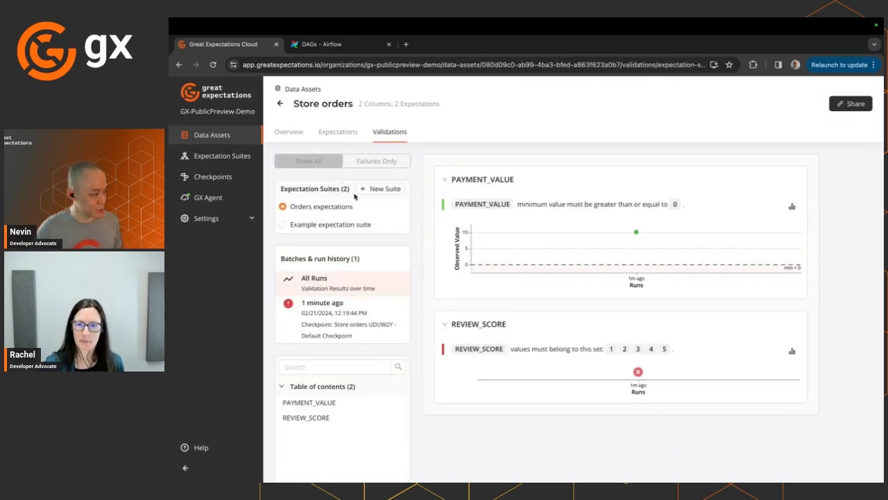
pyautogui.click(338, 132)
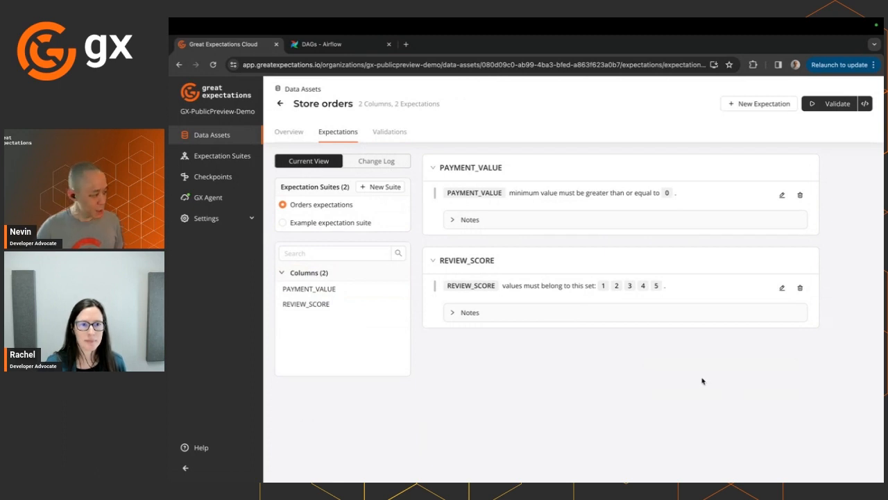
pyautogui.click(382, 132)
pyautogui.click(342, 300)
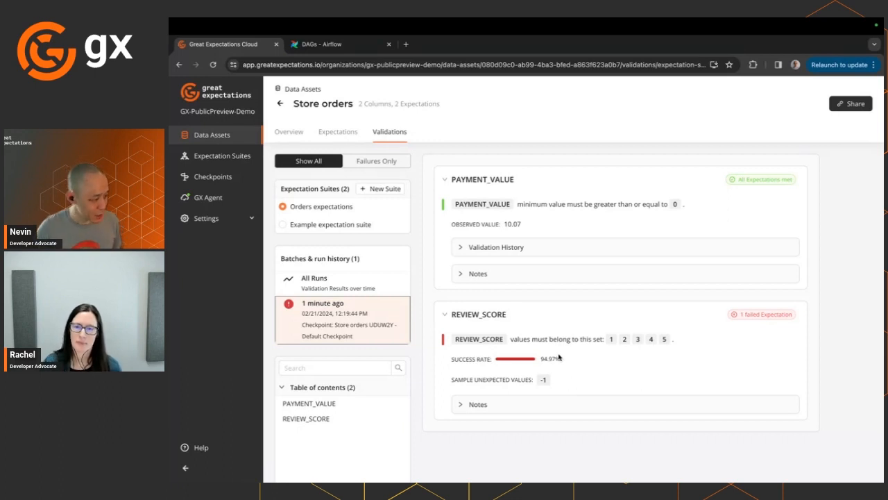
pyautogui.moveTo(543, 358)
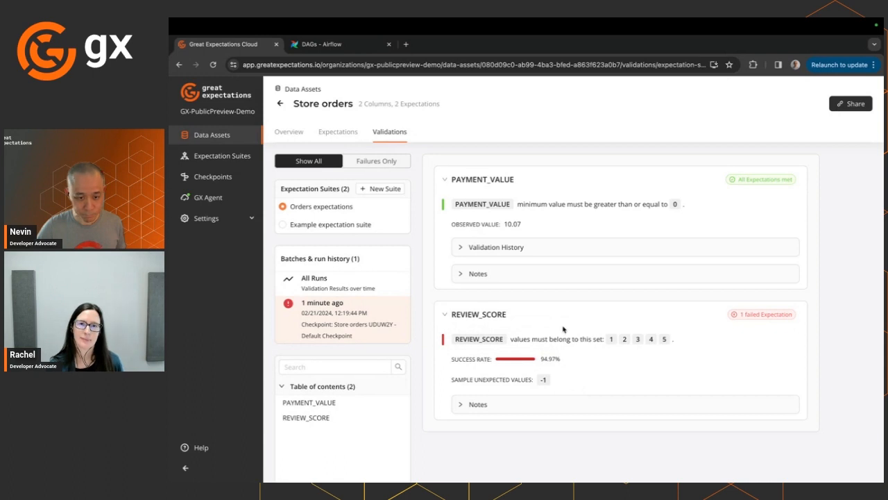
# Step: Edit the REVIEW_SCORE expectation in the Orders expectations suite and set its Mostly value to 90%
pyautogui.scroll(-1, 563, 330)
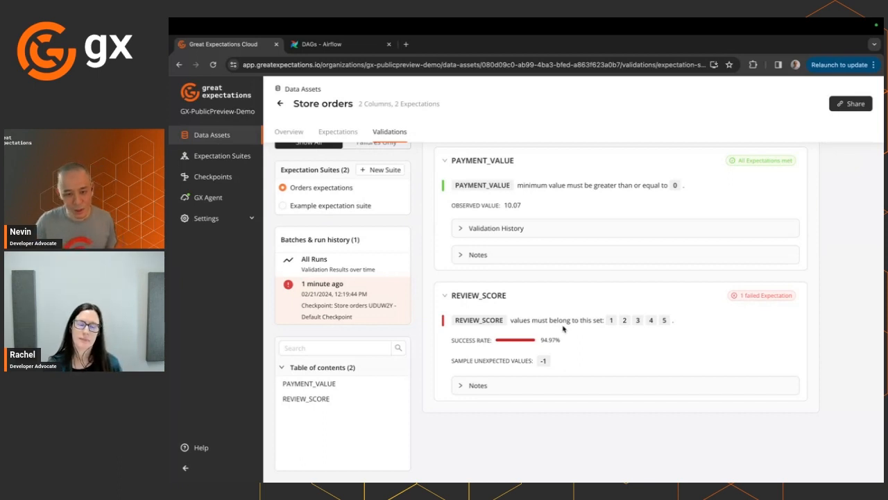
pyautogui.moveTo(169, 232)
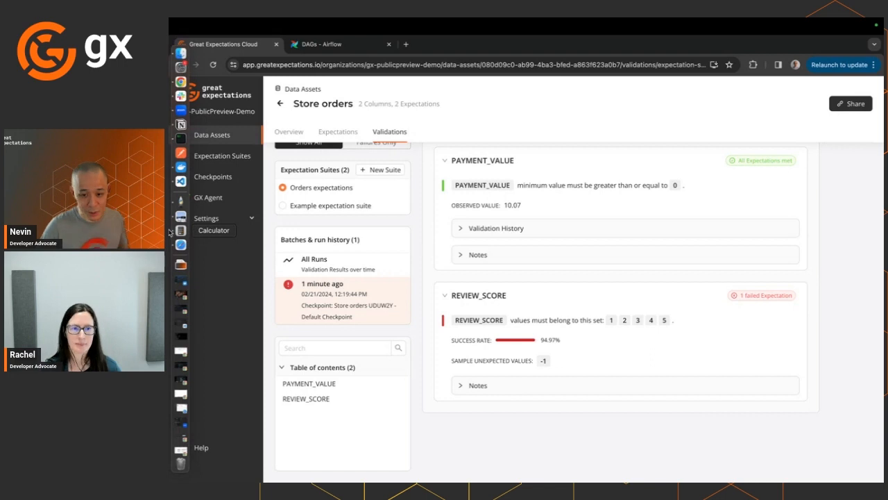
pyautogui.click(331, 133)
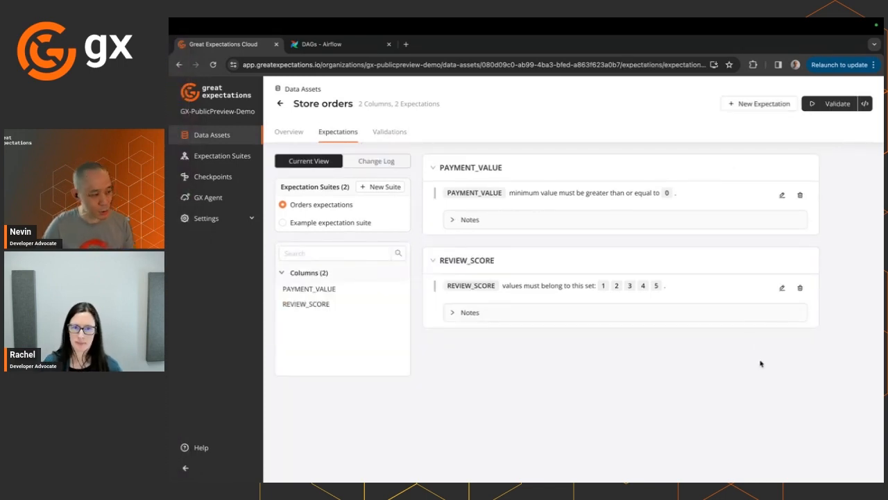
pyautogui.click(781, 290)
pyautogui.moveTo(698, 251); pyautogui.dragTo(643, 254)
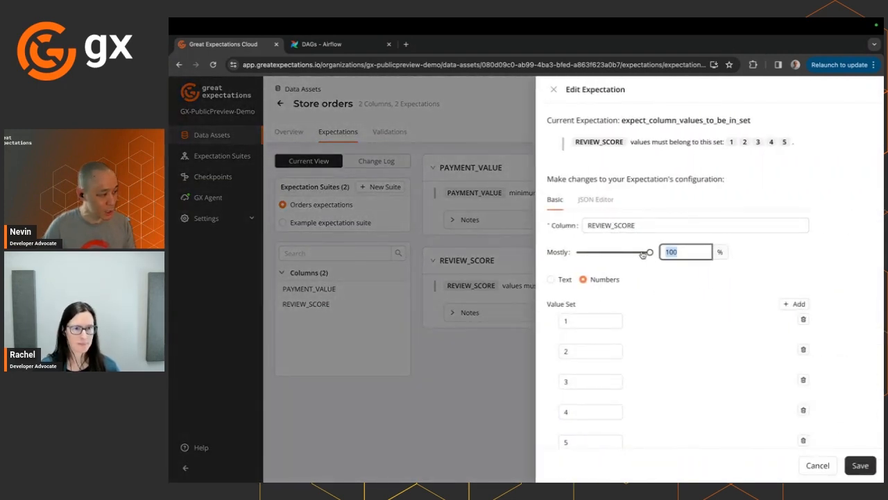
pyautogui.write('90')
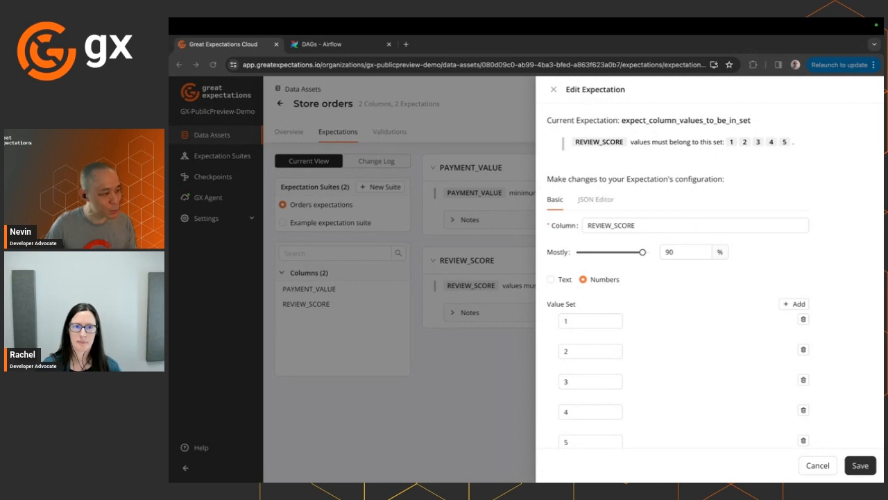
# Step: Append a Markdown note that a known store software bug causes **`-1`** reviews, acceptable no more than **`10%`** of the time given downstream cleanup, and save
pyautogui.scroll(-2, 835, 276)
pyautogui.click(676, 391)
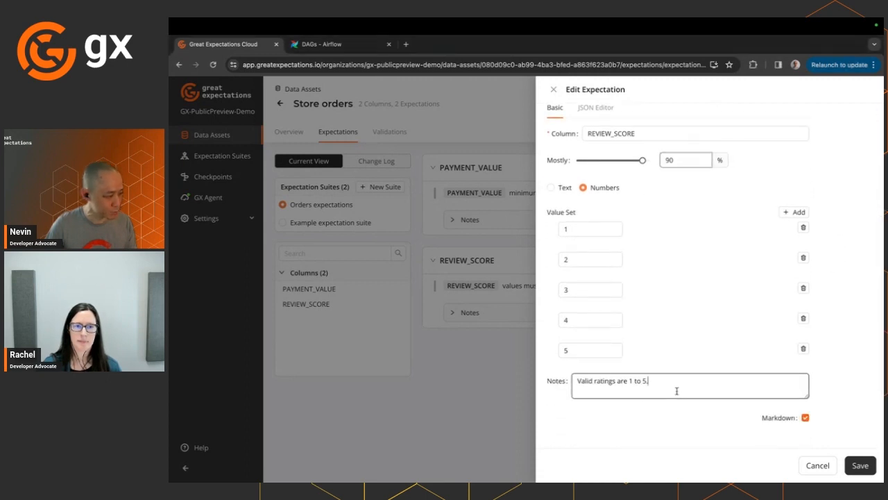
pyautogui.hotkey('ctrl', 'a')
pyautogui.write("There's a known bug in our store's software that causes some reviews to have a value of **`-1`**. This is acceptable no more than **`10%`** of the time since we clean it up downstream.")
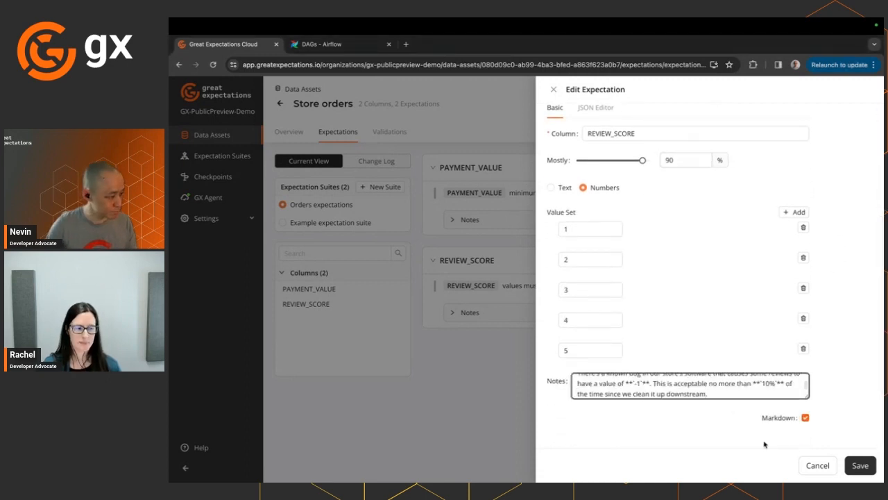
pyautogui.click(861, 466)
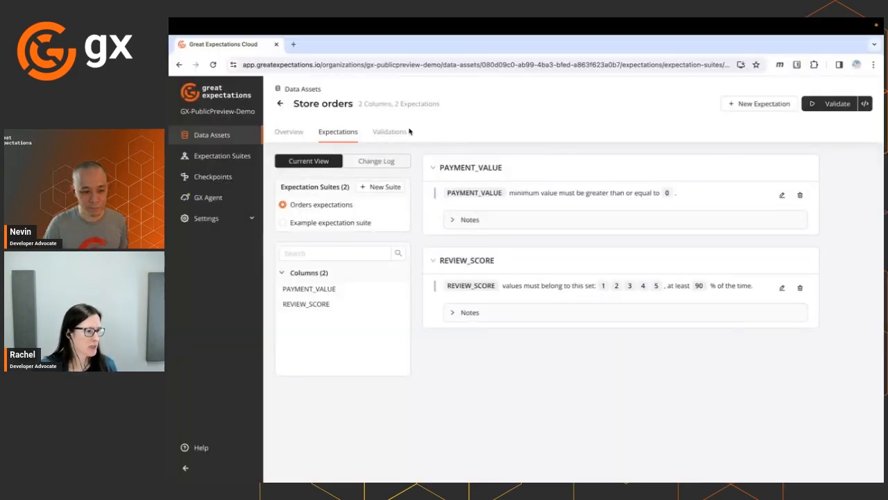
# Step: Review the Orders expectations change log, including the REVIEW_SCORE edit history and its notes
pyautogui.click(388, 161)
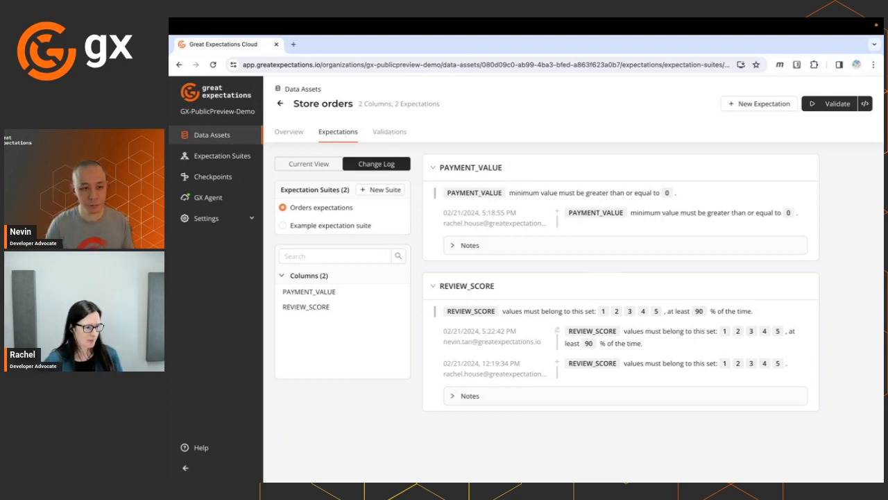
pyautogui.doubleClick(465, 286)
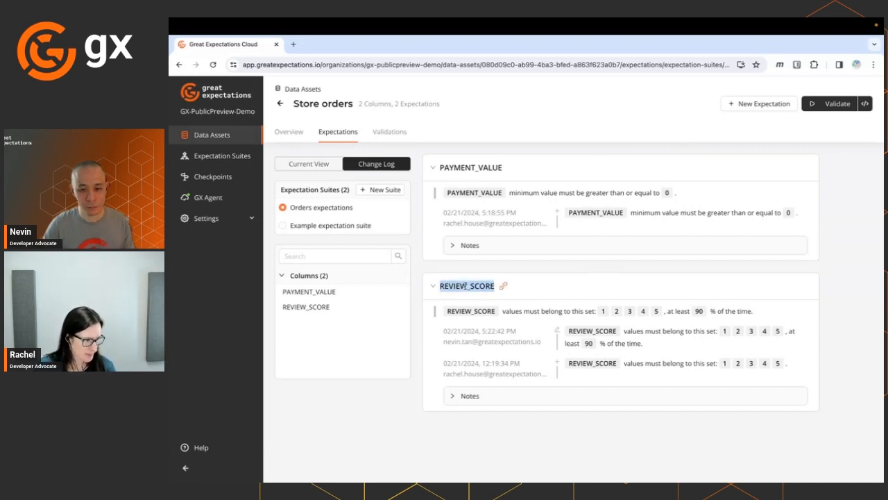
pyautogui.click(655, 345)
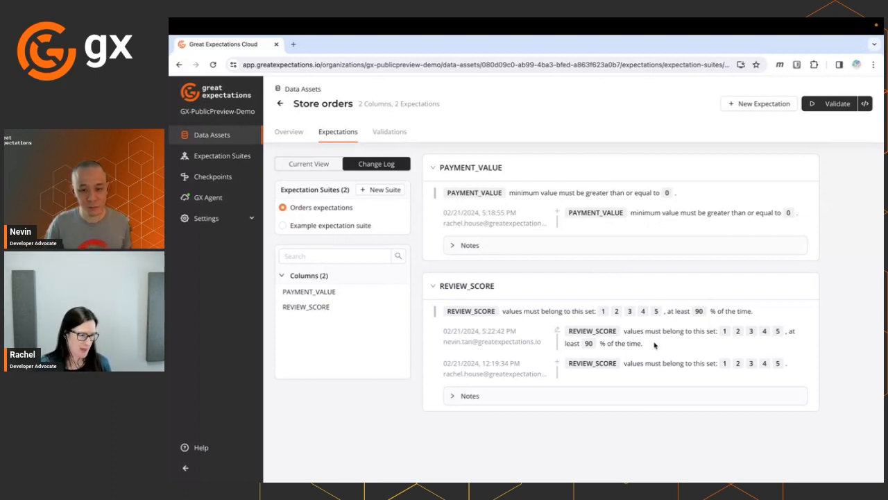
pyautogui.click(483, 399)
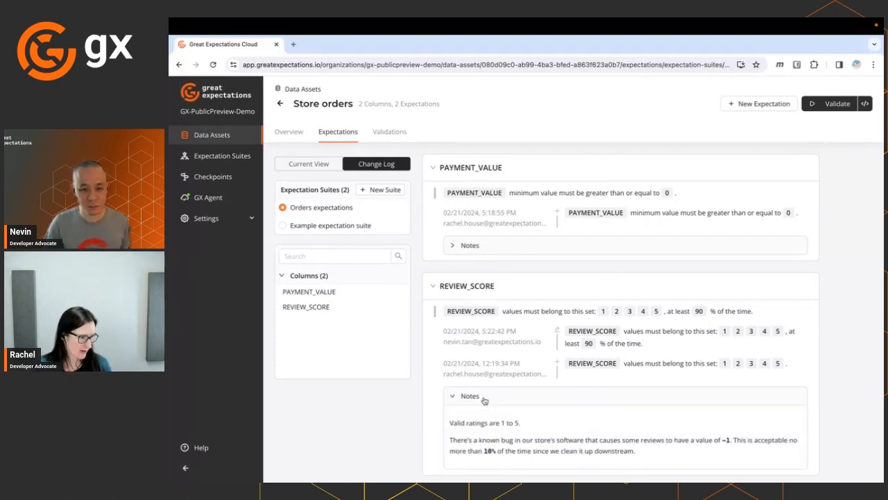
pyautogui.scroll(-1, 484, 400)
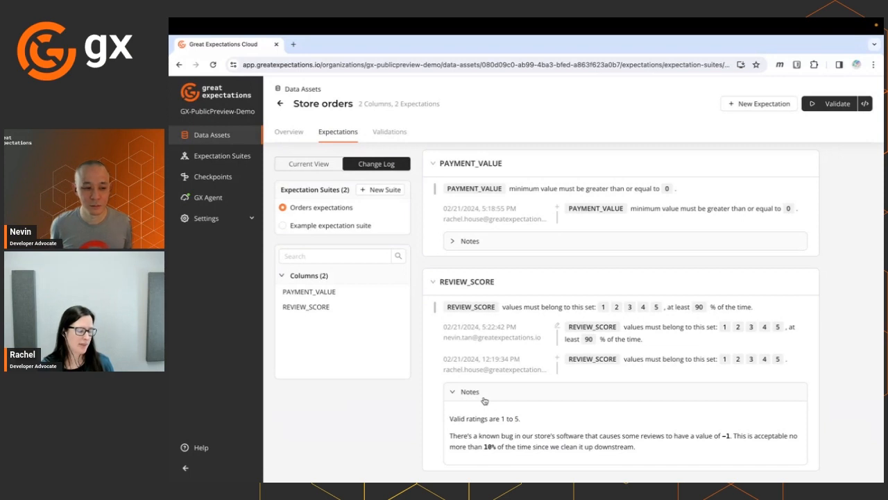
# Step: Validate the Store orders asset against the edited Orders expectations suite and open the validation results
pyautogui.click(838, 106)
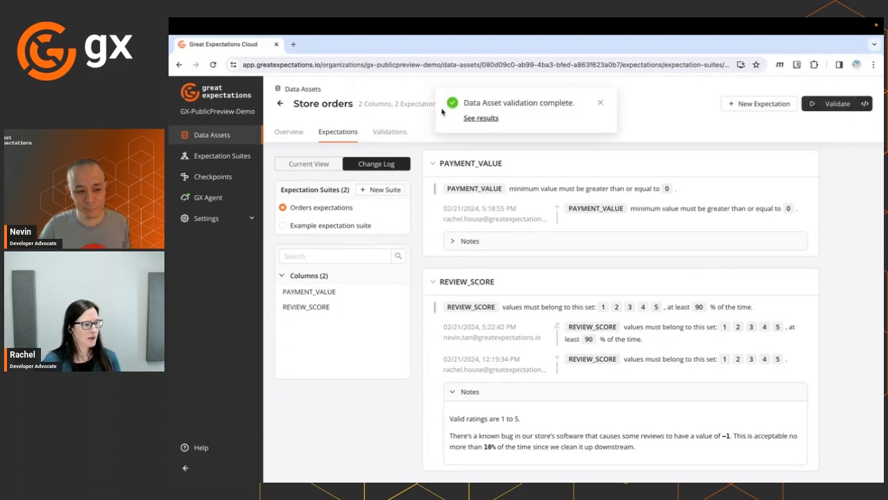
pyautogui.click(481, 118)
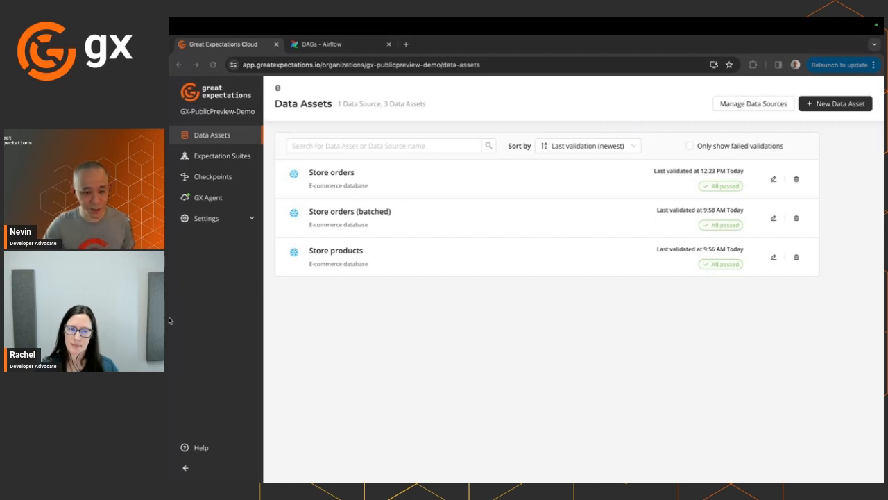
# Step: Open the Store orders (batched) data asset and examine its validation runs and its overview with the split settings
pyautogui.click(331, 211)
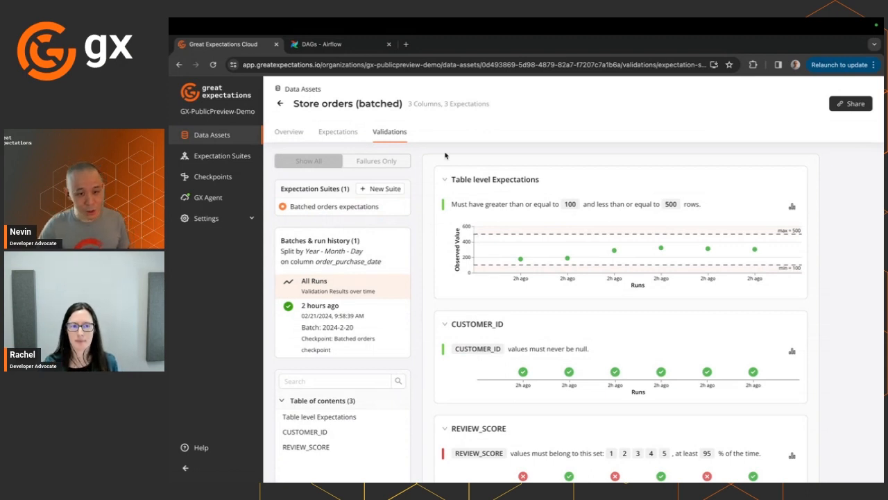
pyautogui.click(285, 135)
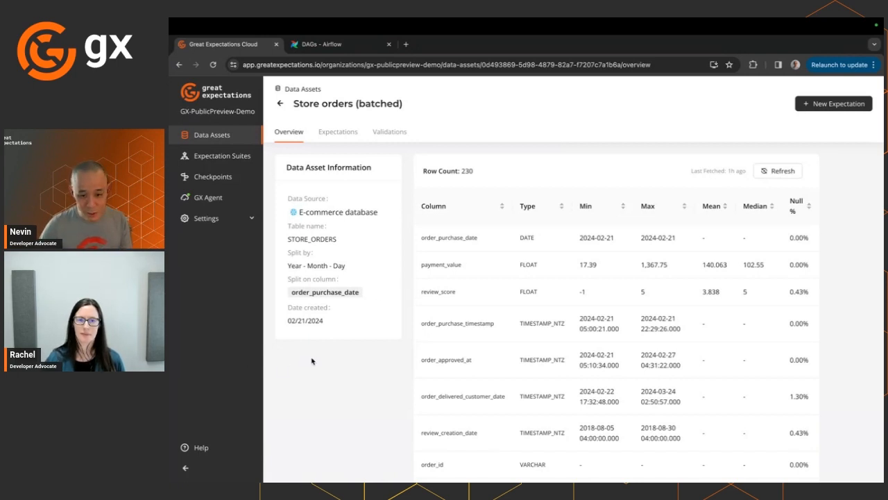
# Step: Switch to VS Code and examine the run_gx_airflow function and default arguments in GX-Airflow.py
pyautogui.hotkey('ctrl', 'Right')
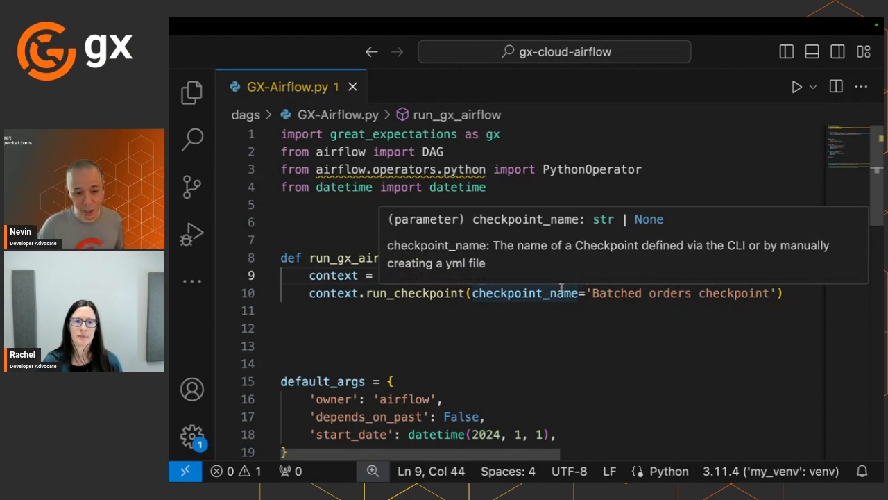
pyautogui.press('Down')
pyautogui.press('Down')
pyautogui.press('Down')
pyautogui.press('Down')
pyautogui.press('Down')
pyautogui.press('Down')
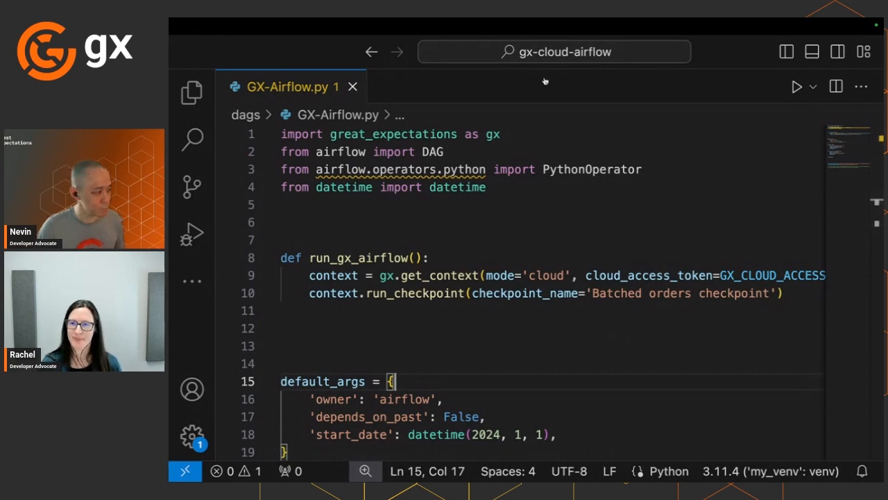
# Step: Switch to Airflow in the browser and check the DAG's schedule and its last and next runs
pyautogui.hotkey('ctrl', 'Left')
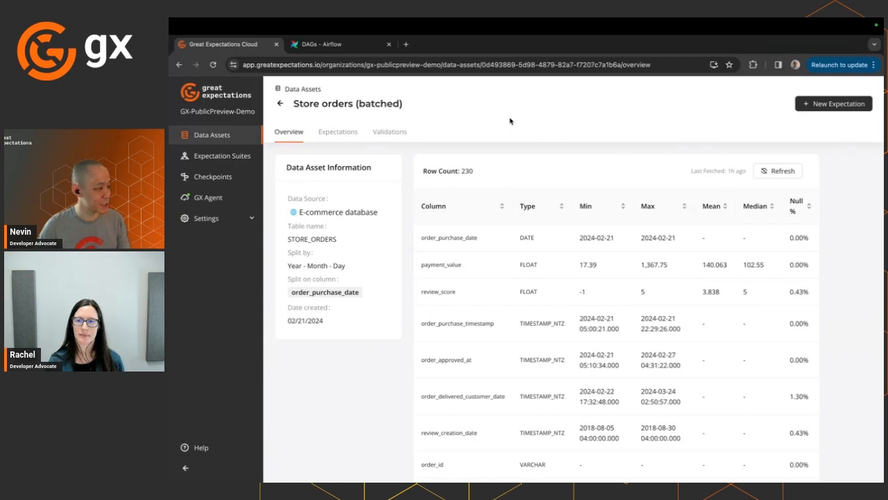
pyautogui.hotkey('ctrl', 'Tab')
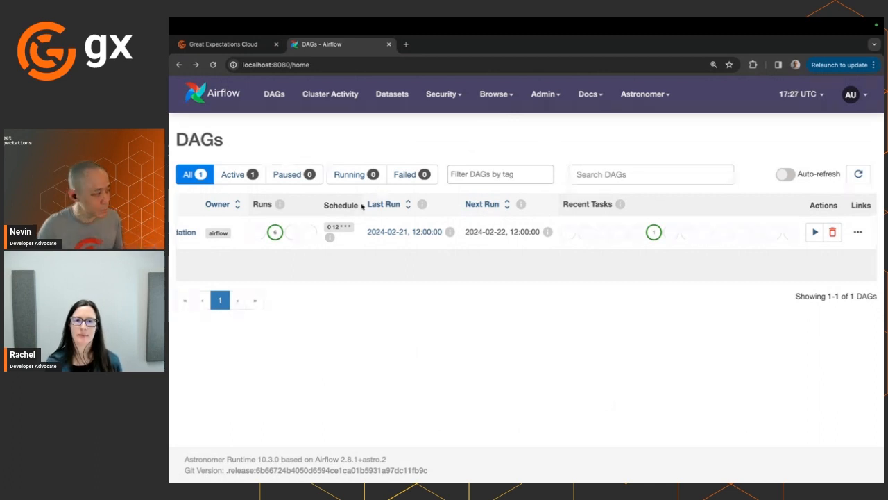
# Step: Return to Great Expectations Cloud and examine the Store orders (batched) validation results over all runs, down to REVIEW_SCORE
pyautogui.hotkey('ctrl', 'shift', 'Tab')
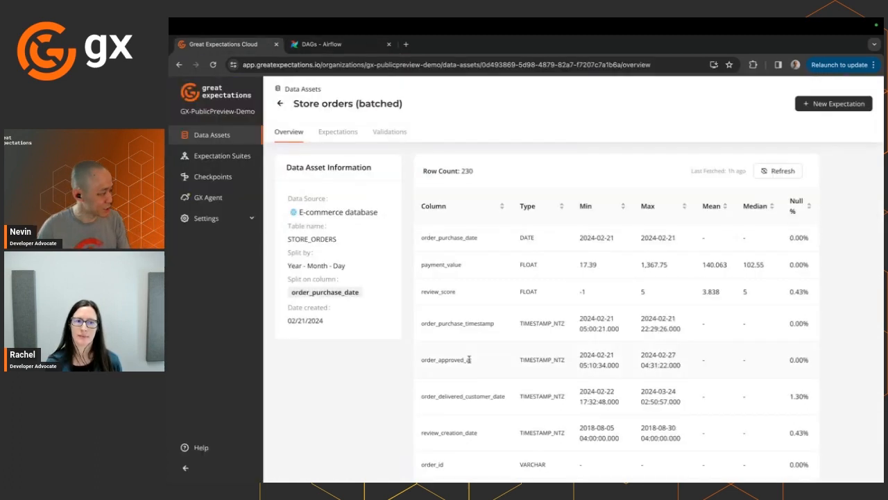
pyautogui.click(397, 132)
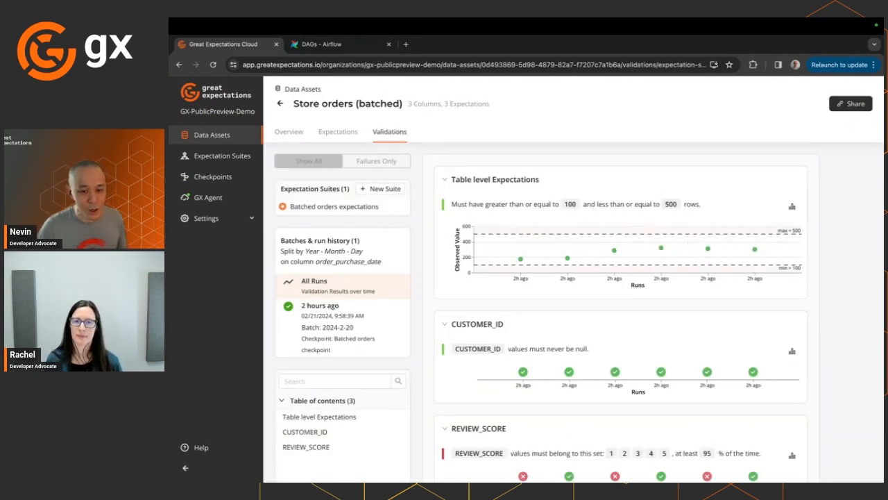
pyautogui.scroll(-1, 846, 268)
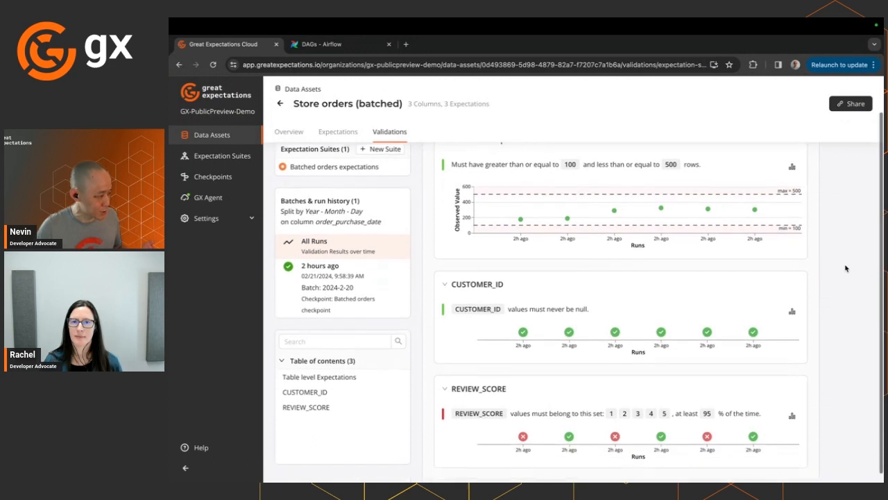